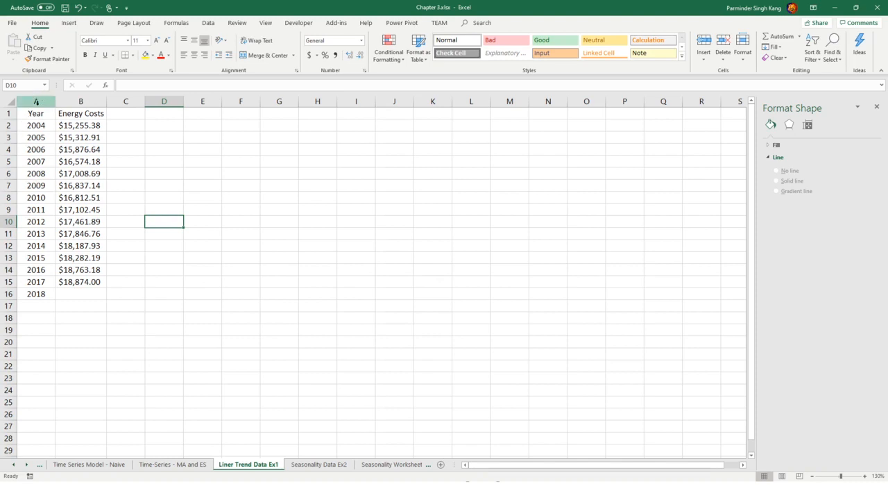
Mark the 2018 forecast cell C16 with a question mark as a placeholder
drag(36, 113, 44, 281)
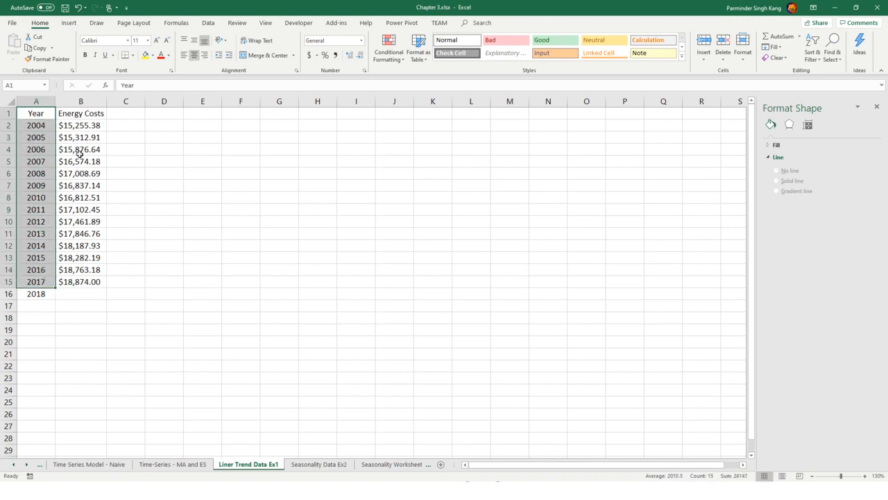
drag(83, 116, 93, 277)
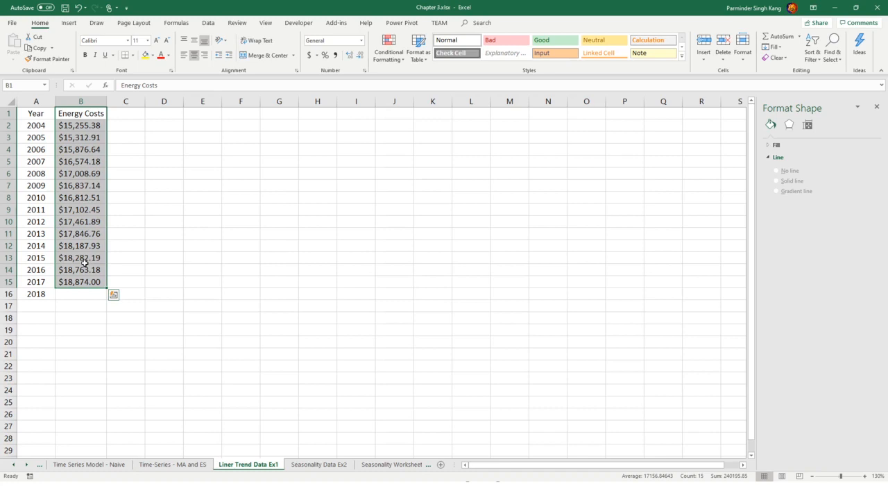
click(44, 294)
click(109, 291)
text(?)
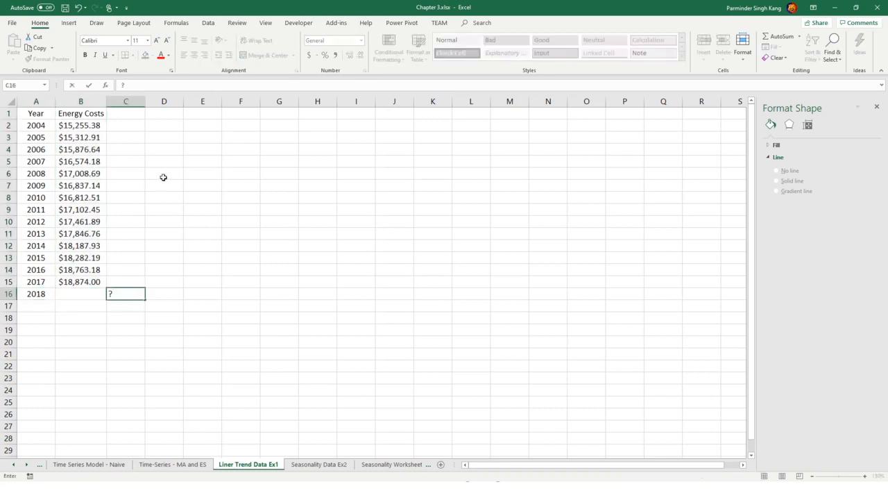
Add the heading "Forecast (T)" in C1 and fit column C's width to it
click(134, 117)
text(For)
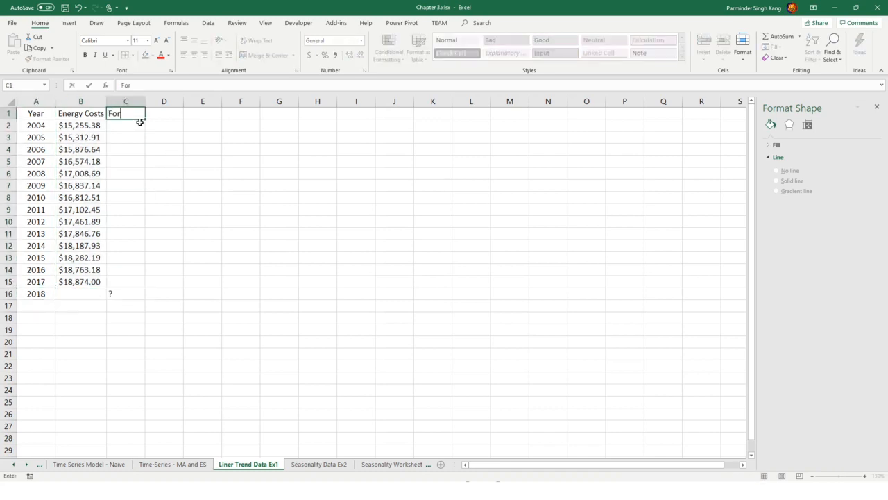
text(ecast (T))
key(Return)
double_click(145, 102)
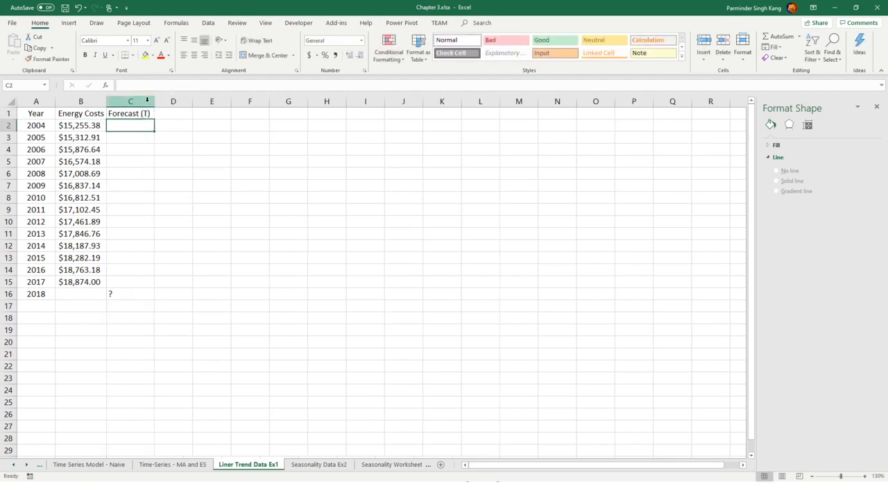
Insert a basic 2-D line chart of the Energy Costs in B1:B15 and enlarge it
drag(72, 113, 65, 280)
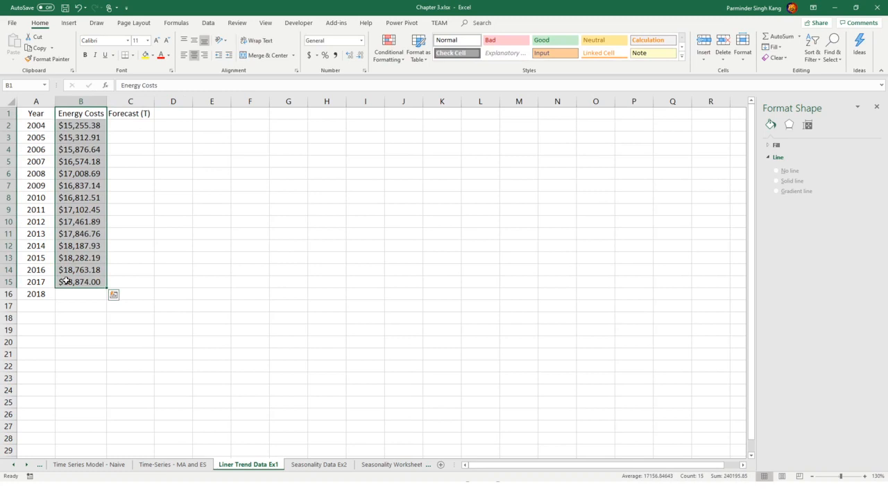
click(69, 24)
click(396, 47)
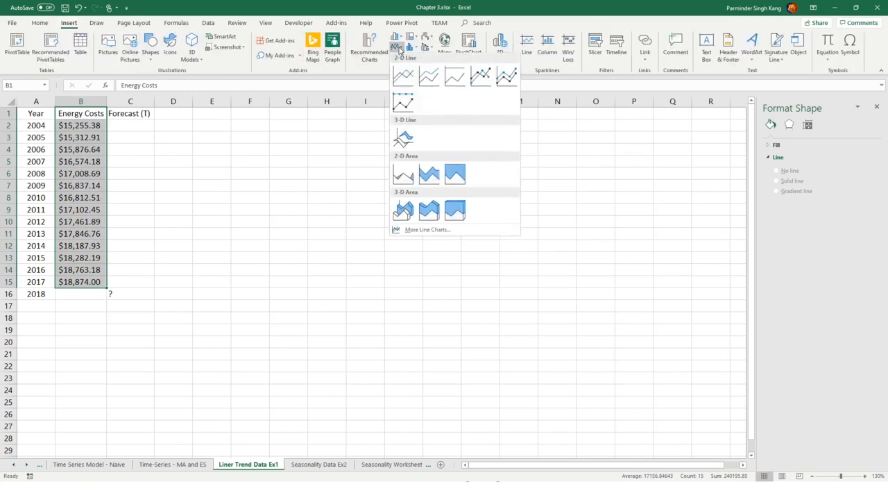
click(403, 74)
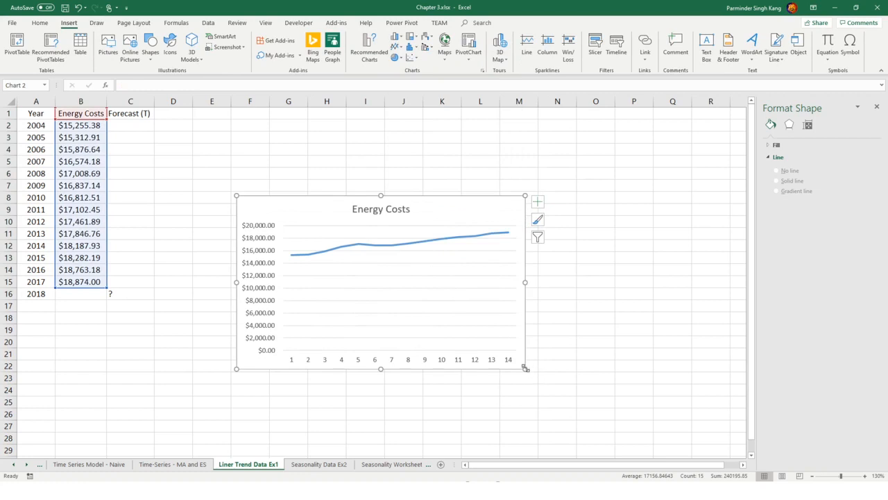
drag(526, 368, 655, 406)
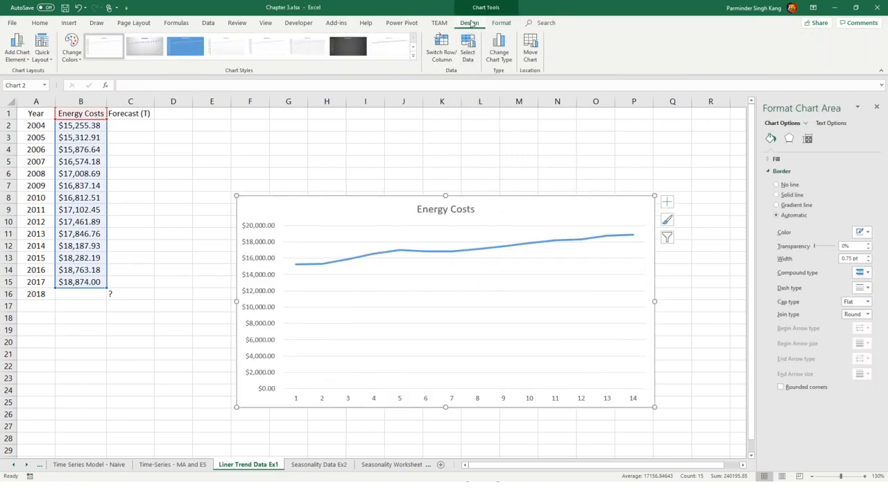
Add a linear trendline to the Energy Costs chart
click(23, 59)
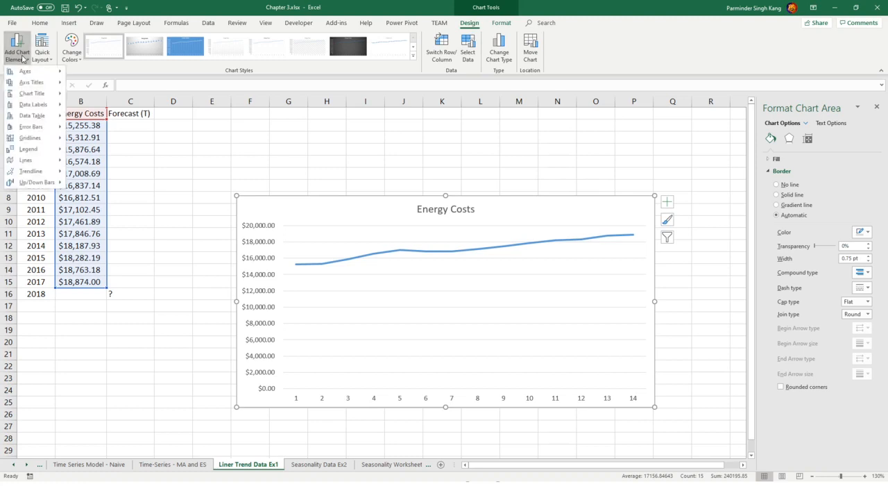
mouse_move(57, 176)
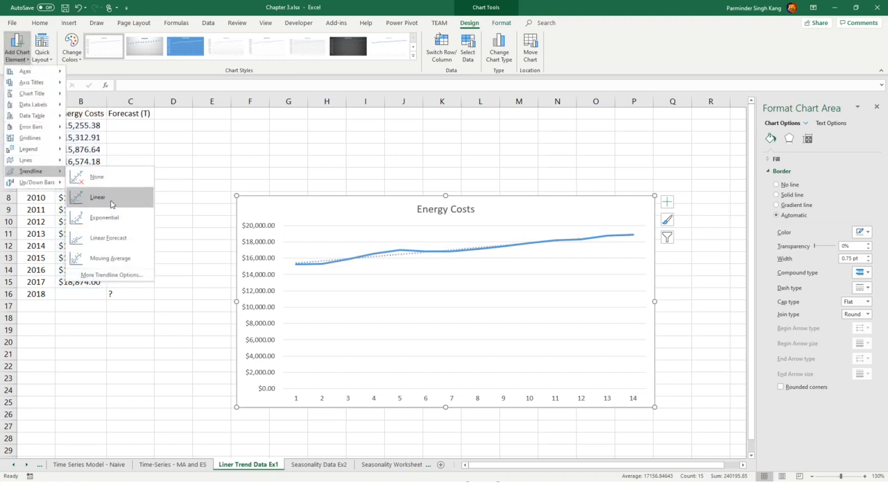
click(111, 204)
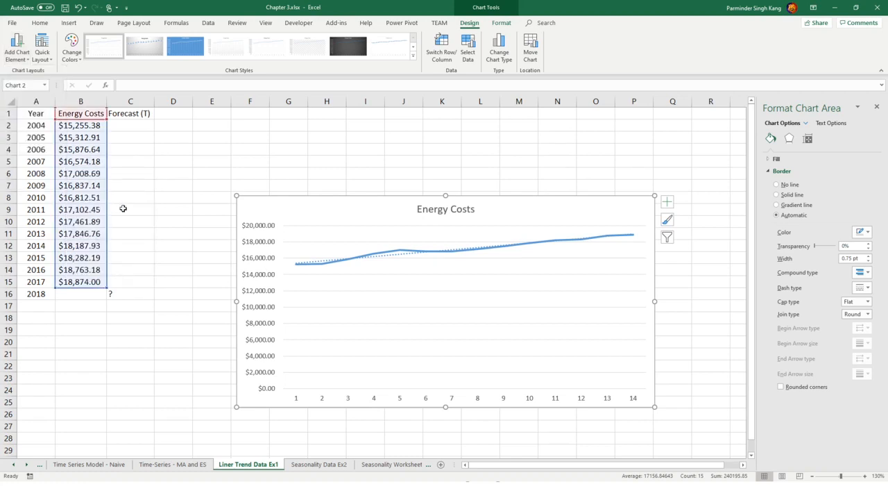
Format the trendline with a red outline and a 3 pt weight
click(406, 257)
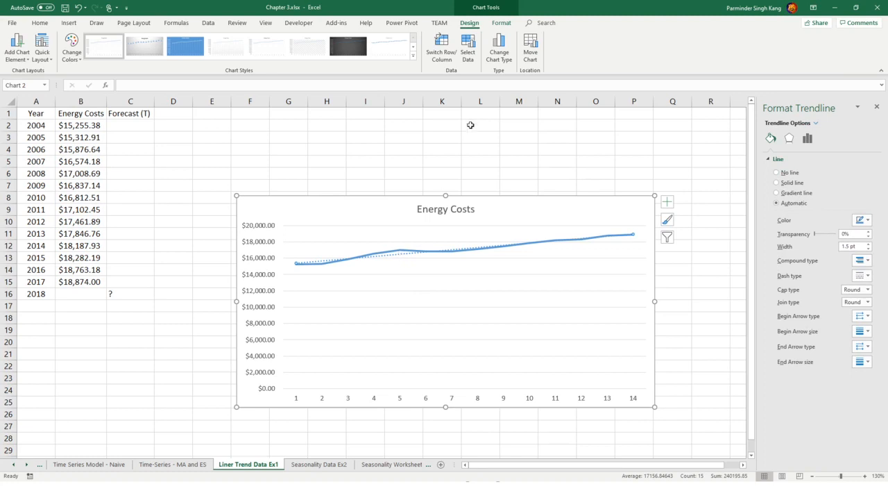
click(502, 24)
click(352, 46)
click(354, 47)
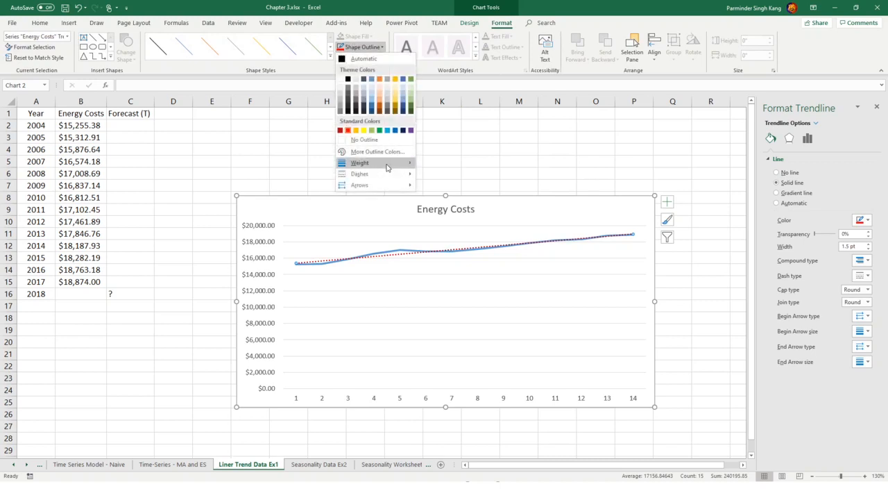
mouse_move(386, 166)
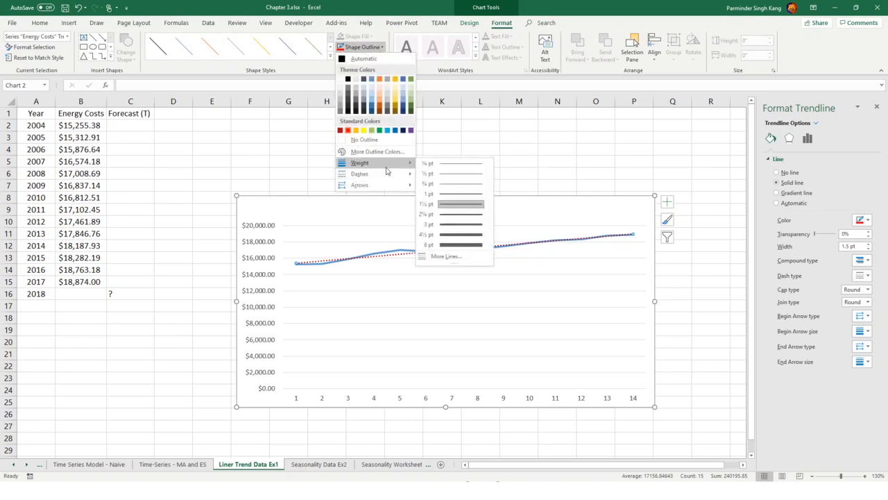
click(457, 225)
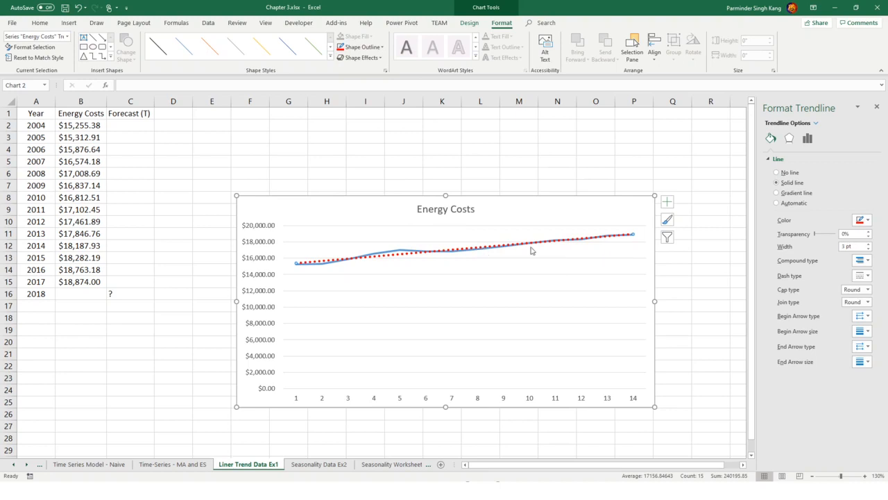
Display the trendline equation on the chart and place its label just below the line
click(666, 208)
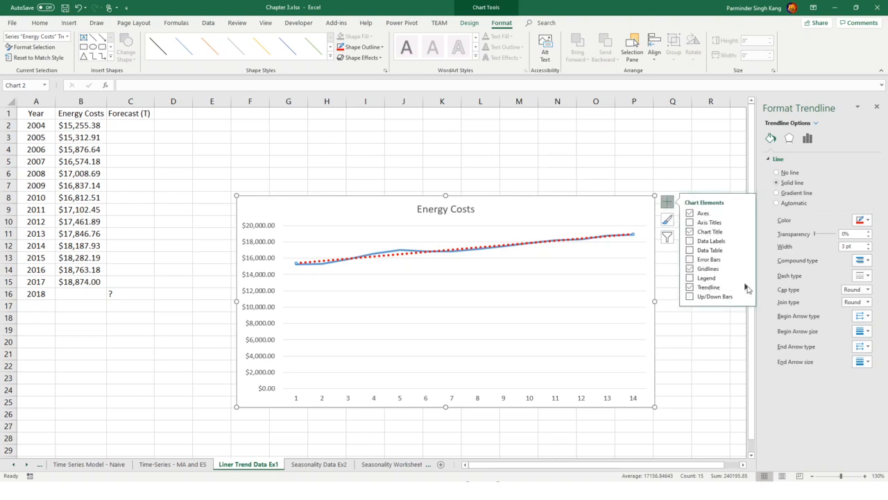
click(747, 287)
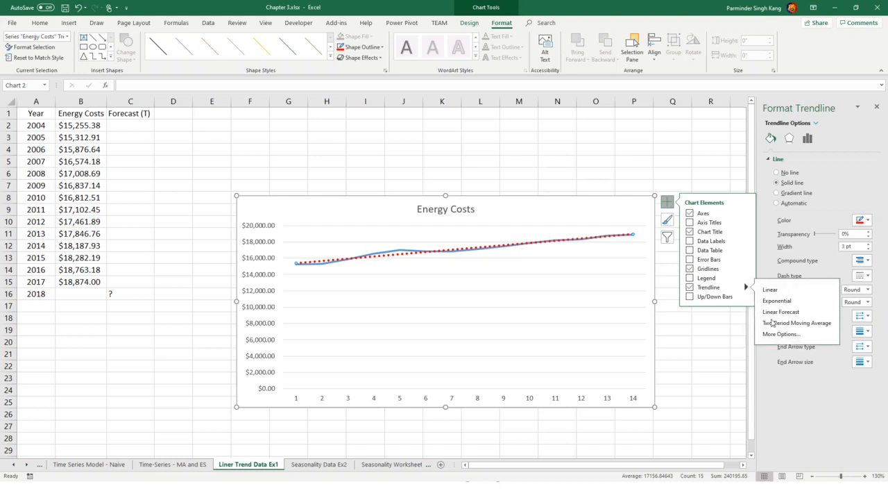
click(773, 334)
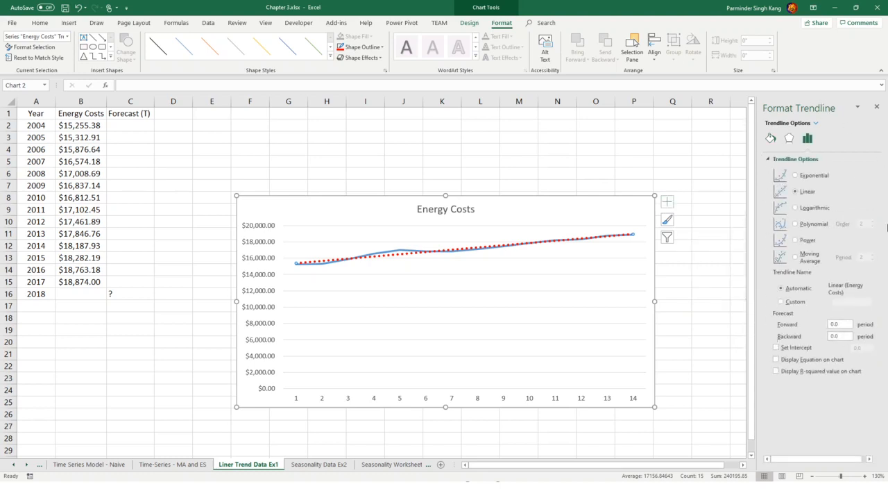
click(776, 360)
drag(589, 237, 586, 267)
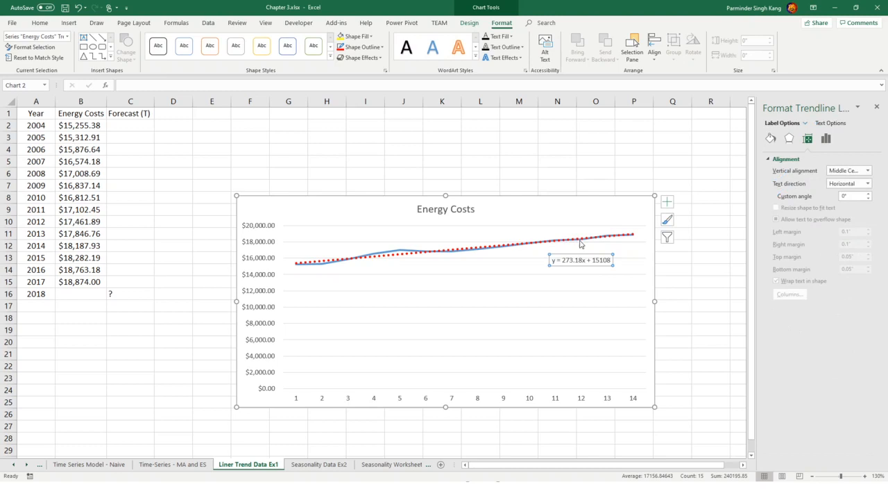
Highlight the trendline equation label with yellow fill and enlarge its font to 12
click(47, 24)
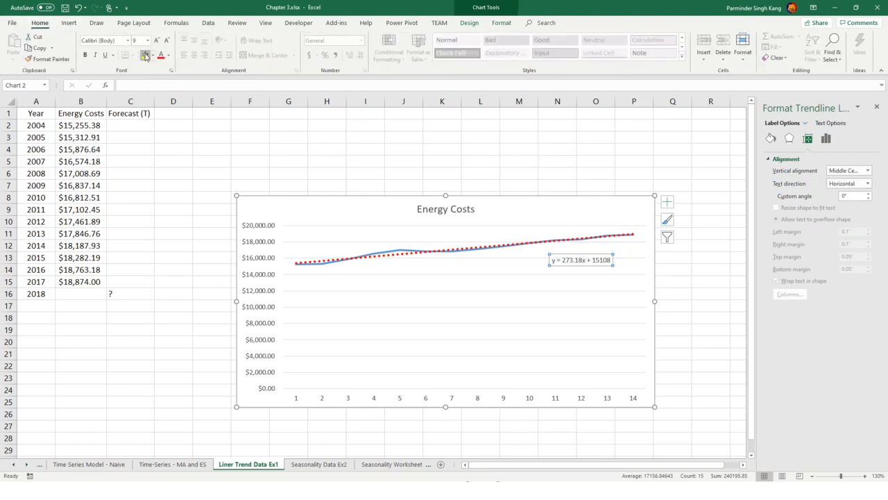
click(145, 55)
click(156, 40)
click(156, 40)
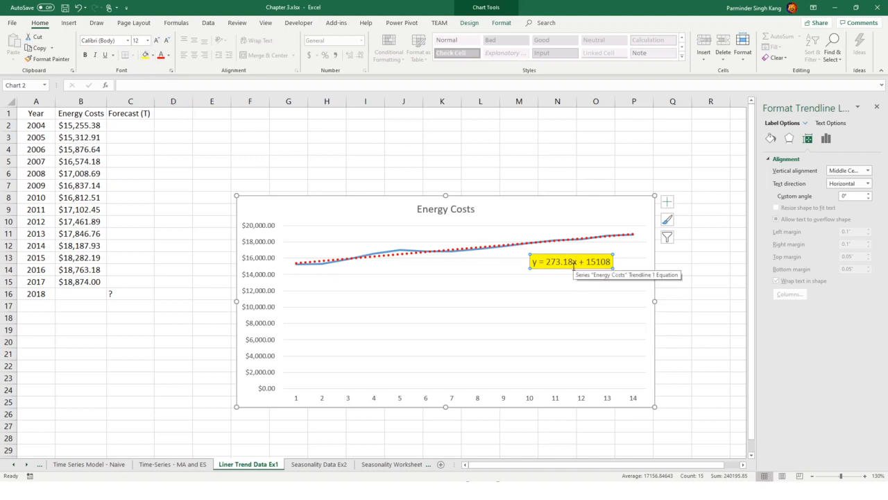
Calculate the 2018 forecast in C16 from the trendline equation with =273.18*15 + 15108
drag(64, 281, 64, 127)
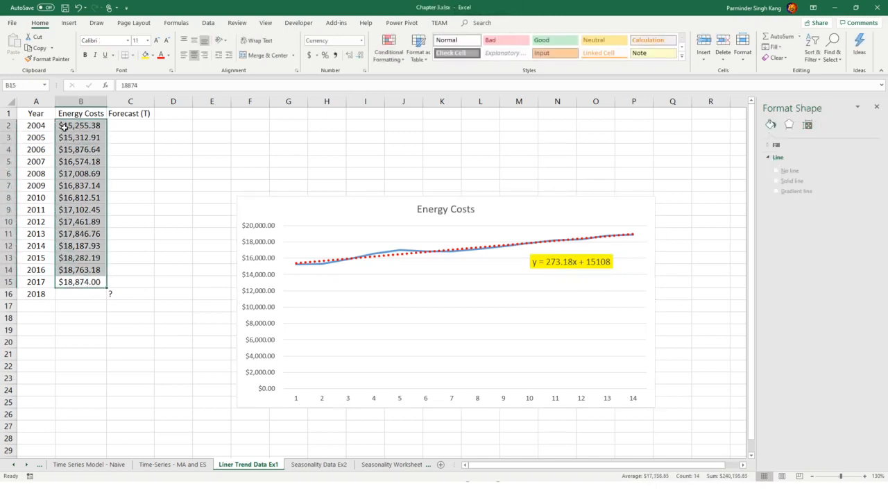
click(37, 293)
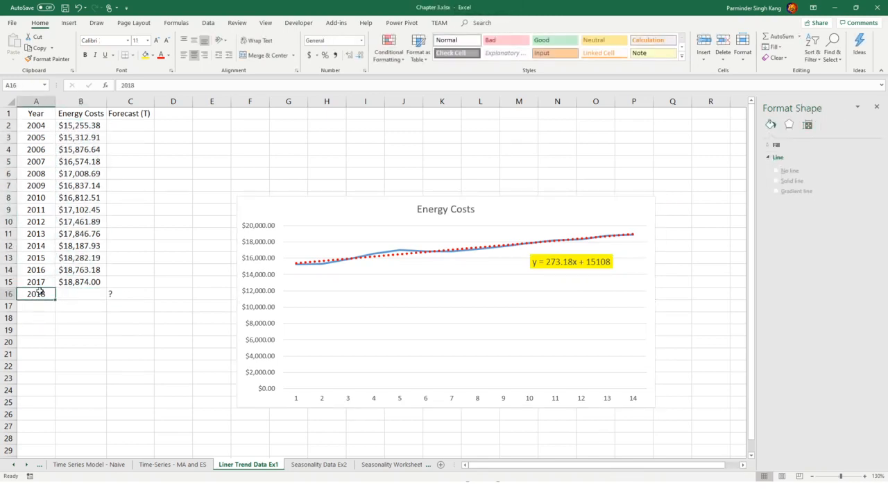
click(116, 295)
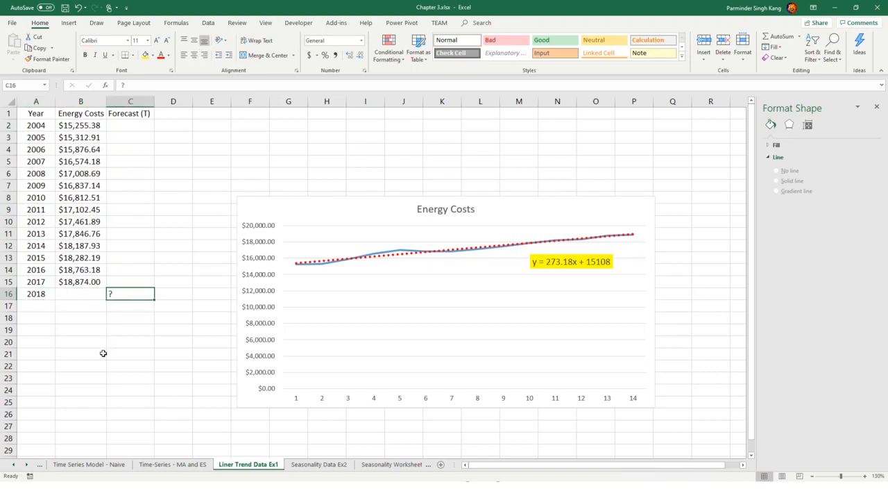
text(=273.18)
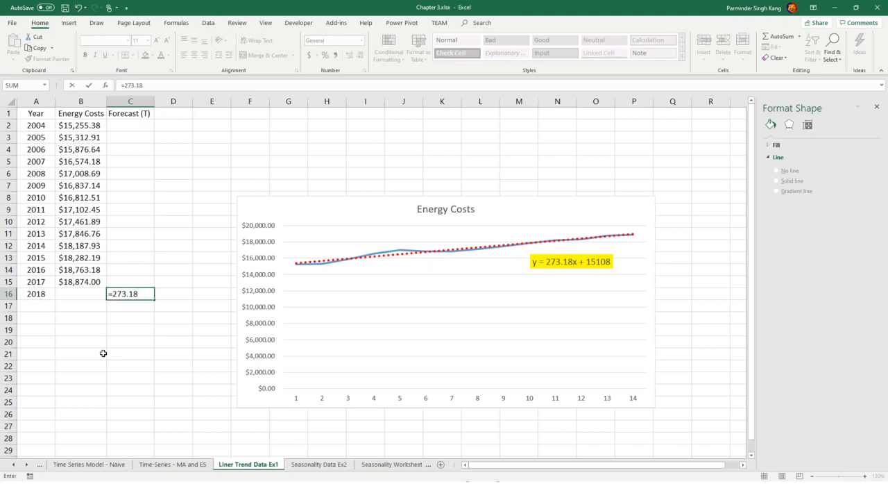
text(*15 + 15108)
key(Return)
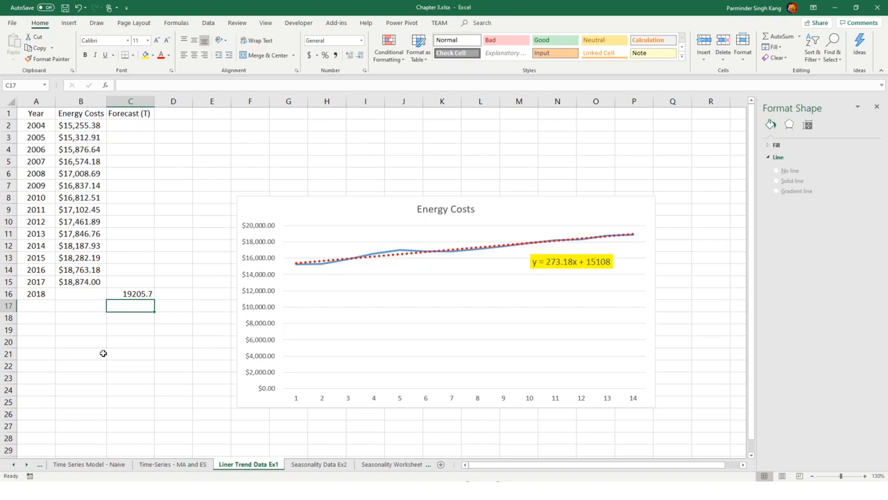
Copy the currency format of the 2017 energy cost in B15 to the forecast in C16
click(136, 292)
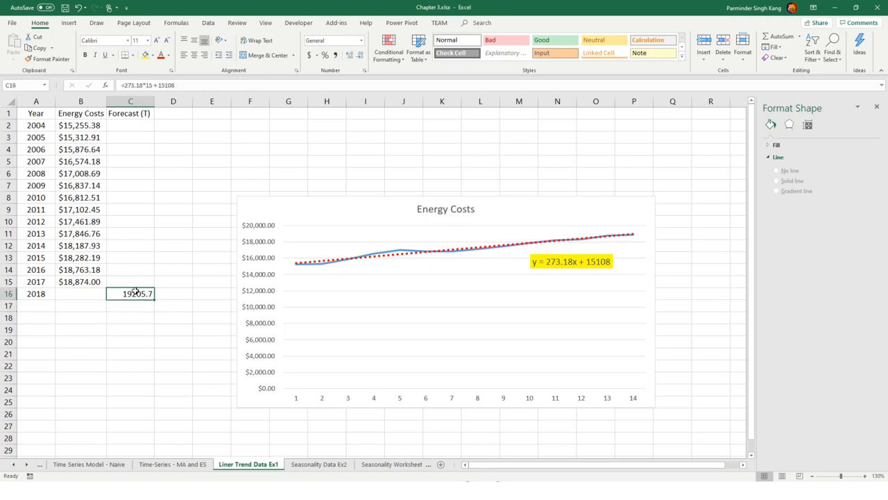
click(74, 281)
click(47, 59)
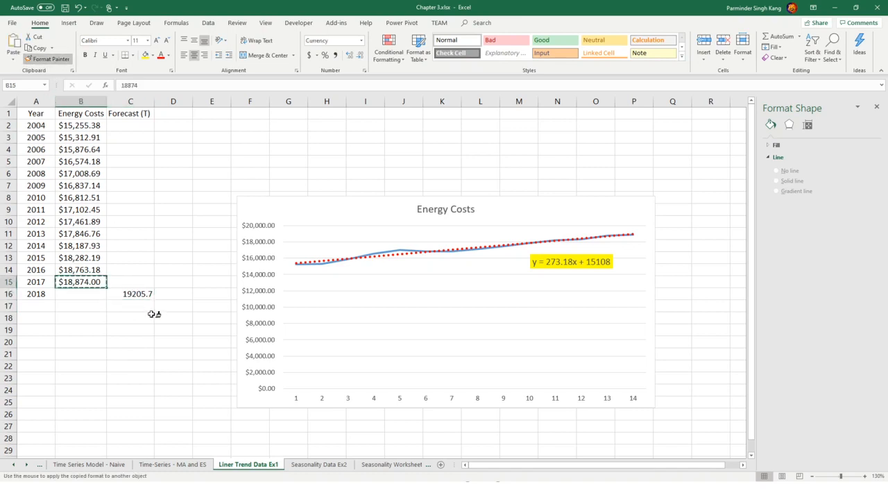
click(138, 294)
click(137, 321)
click(127, 293)
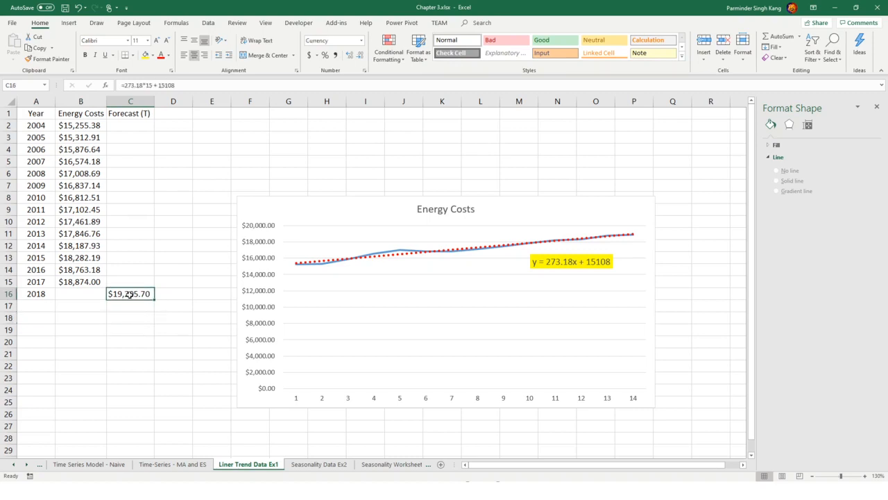
click(133, 307)
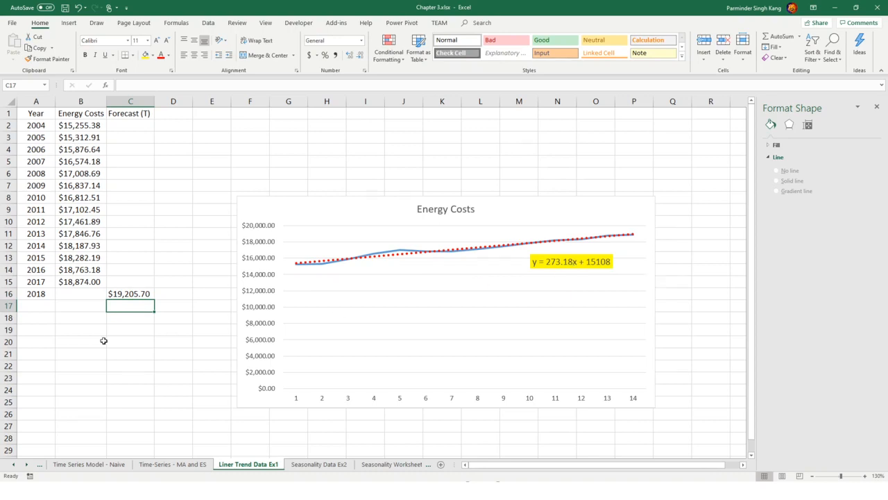
Insert a new column before the Year column and head it "Period"
click(48, 294)
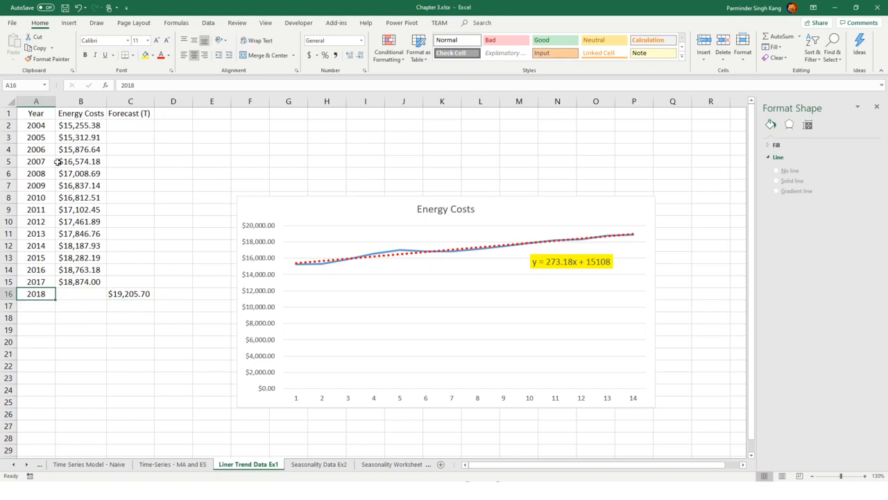
click(47, 99)
right_click(50, 101)
click(72, 176)
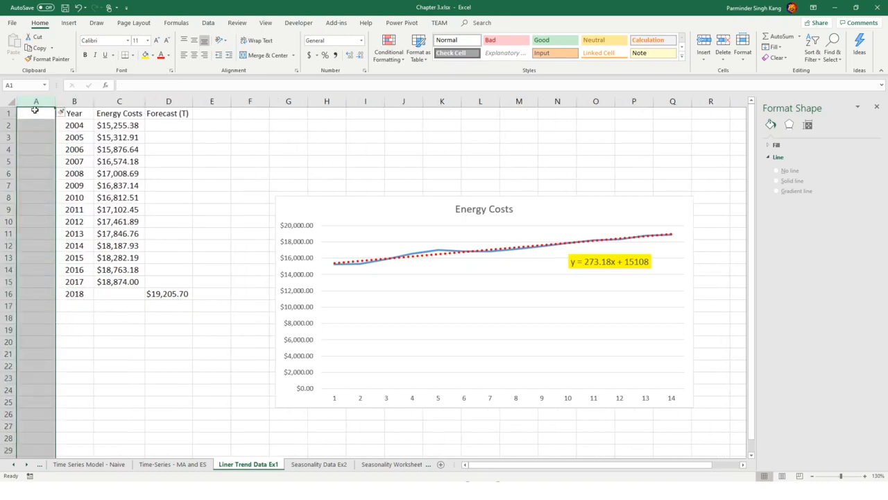
click(35, 113)
text(Period)
key(Return)
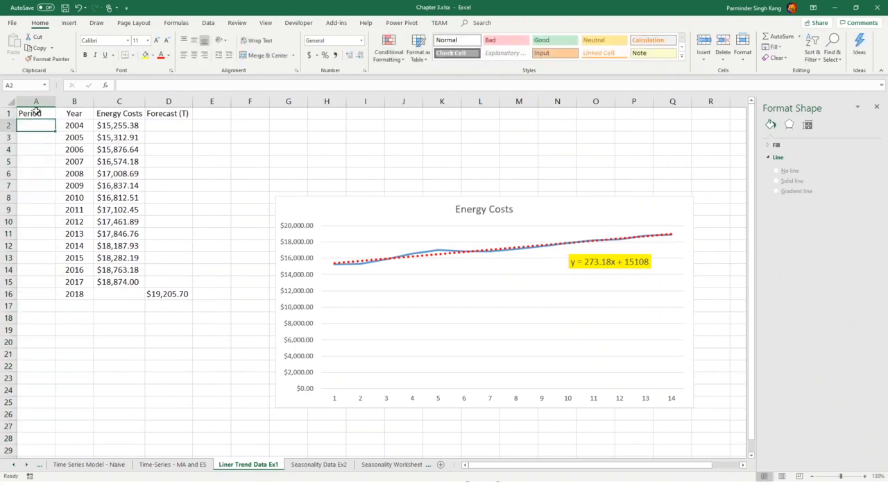
Number the periods 1 to 15 in A2:A16, starting with 1 and 2, and select the 2018 row's cells from period to forecast
text(1)
key(Return)
text(2)
key(Return)
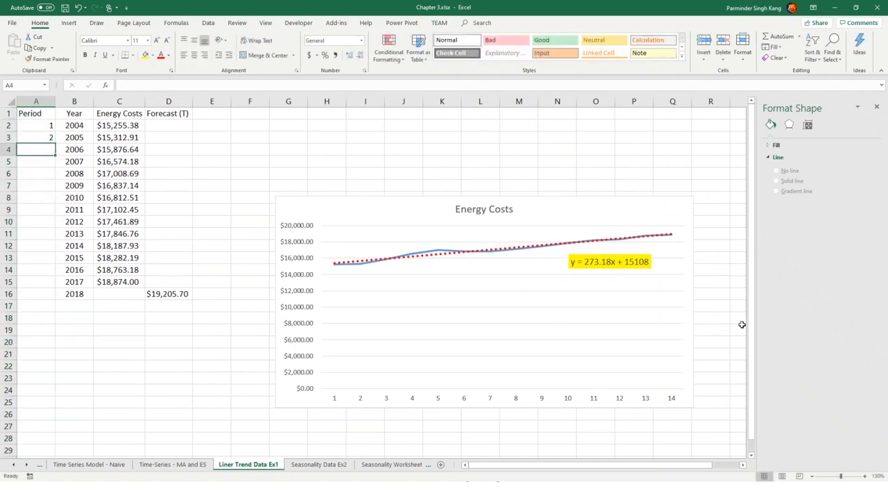
drag(53, 128, 155, 293)
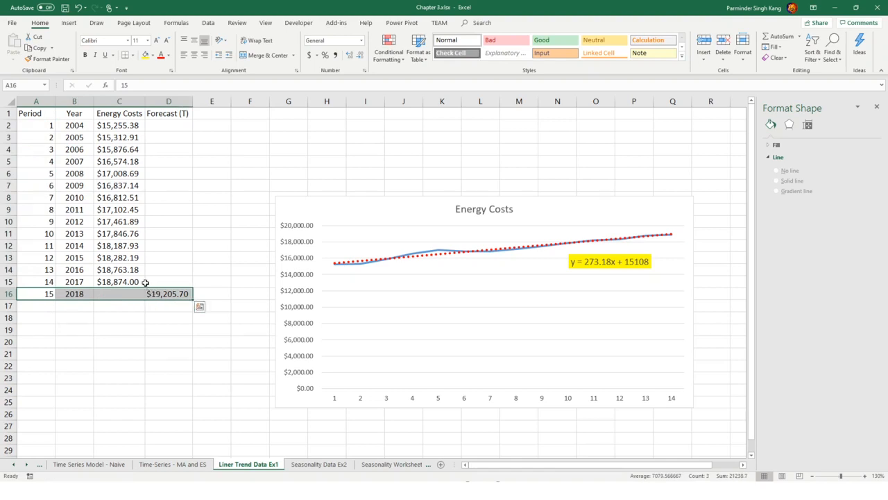
click(154, 294)
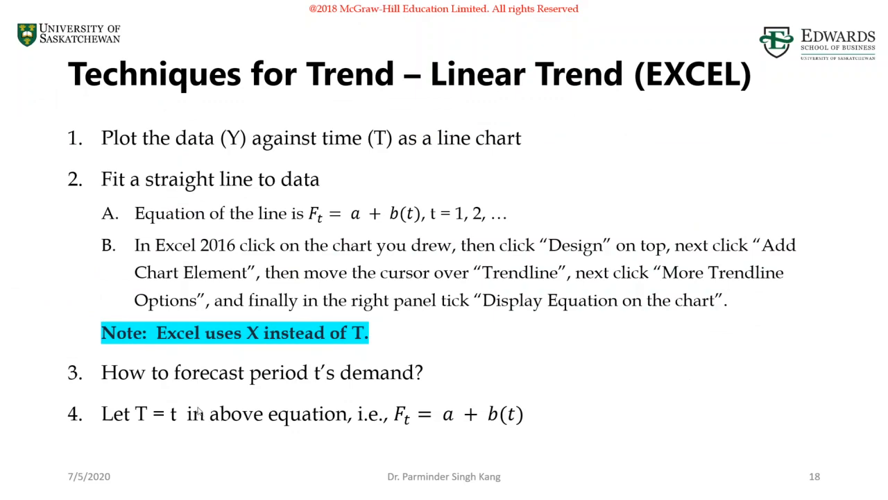
key(Right)
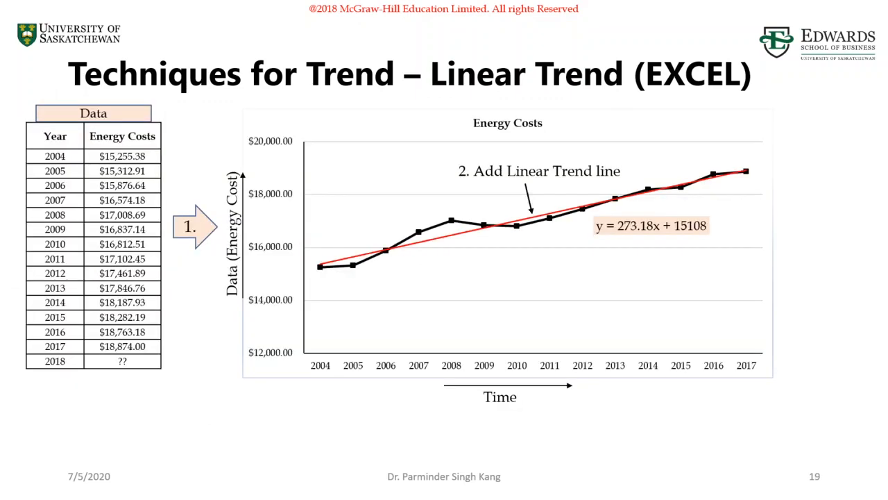
key(Right)
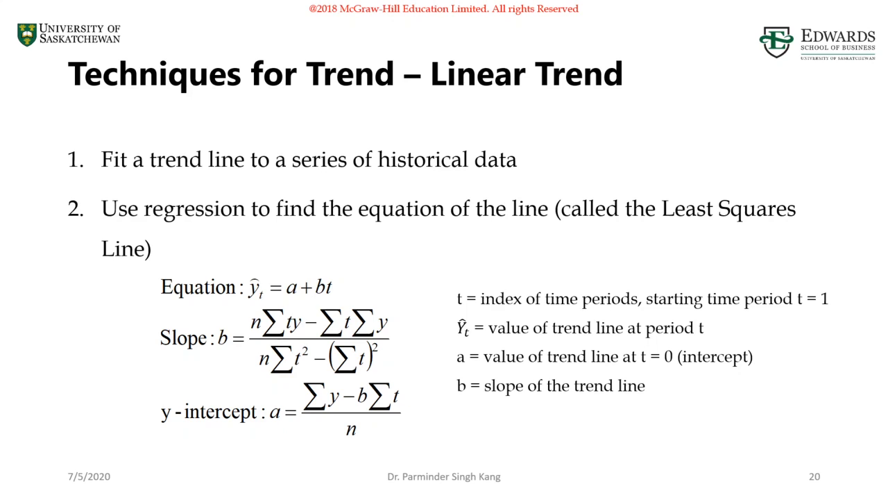
Switch to Microsoft Whiteboard and handwrite the trend equation Y = 273.18x + 15108 with the black pen beside the chart
key(alt+Tab)
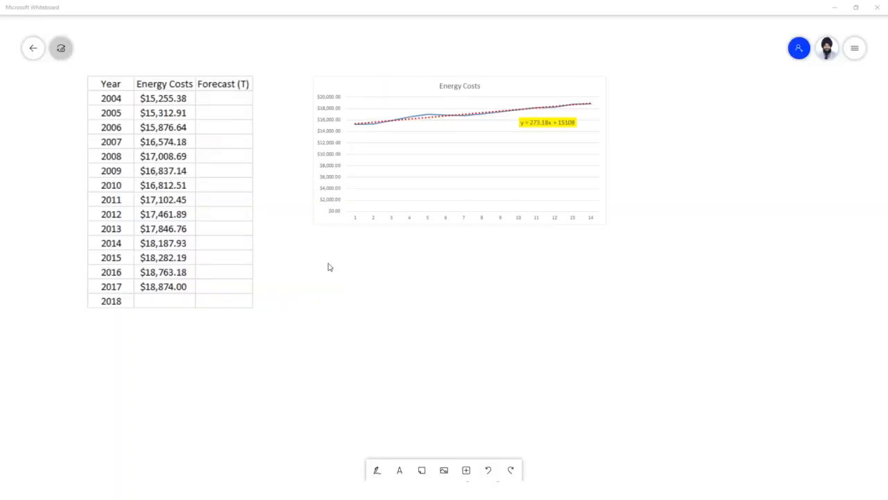
click(386, 470)
click(335, 475)
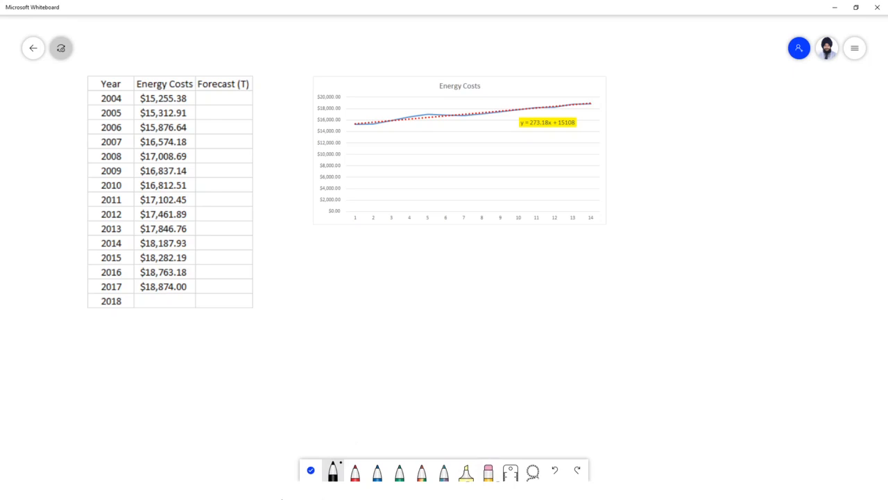
mouse_move(621, 120)
mouse_down()
mouse_move(635, 135)
mouse_move(630, 153)
mouse_move(666, 131)
mouse_up()
drag(655, 143, 795, 139)
click(746, 130)
drag(795, 121, 784, 139)
mouse_move(809, 128)
mouse_down()
mouse_move(819, 128)
mouse_move(812, 137)
mouse_up()
mouse_move(829, 107)
mouse_down()
mouse_move(829, 131)
mouse_move(842, 128)
mouse_up()
drag(841, 109, 858, 122)
drag(864, 112, 872, 105)
Handwrite the 2018 forecast calculation Y2018 = 273.18 × 15 + 15108 = below the chart
mouse_move(286, 247)
mouse_down()
mouse_move(299, 265)
mouse_move(288, 287)
mouse_move(337, 284)
mouse_move(331, 272)
mouse_up()
mouse_move(346, 264)
mouse_down()
mouse_move(347, 289)
mouse_move(367, 272)
mouse_move(367, 285)
mouse_up()
drag(397, 255, 407, 254)
drag(394, 267, 509, 272)
mouse_move(530, 247)
mouse_down()
mouse_move(525, 265)
mouse_move(528, 251)
mouse_move(556, 272)
mouse_up()
drag(568, 253, 568, 273)
drag(580, 254, 575, 275)
mouse_move(579, 246)
mouse_down()
mouse_move(615, 258)
mouse_move(605, 281)
mouse_up()
click(634, 247)
mouse_move(636, 248)
mouse_down()
mouse_move(627, 279)
mouse_move(645, 269)
mouse_move(656, 244)
mouse_move(661, 266)
mouse_up()
mouse_move(678, 246)
mouse_down()
mouse_move(675, 261)
mouse_move(698, 244)
mouse_move(730, 246)
mouse_move(731, 256)
mouse_up()
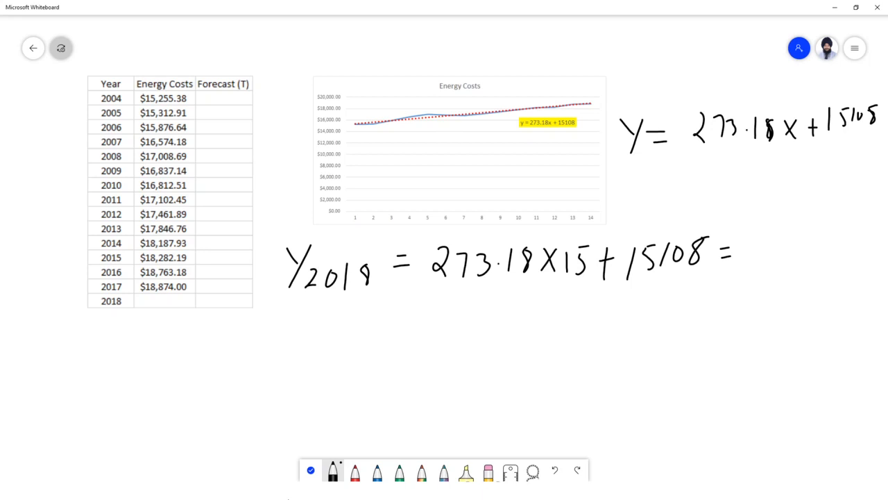
Handwrite Y2019 = 273.18 × 16 + 15108 = under the 2018 calculation, and note periods 15 and 16 beside the table's last row
mouse_move(281, 300)
mouse_down()
mouse_move(315, 341)
mouse_move(369, 338)
mouse_move(369, 352)
mouse_move(412, 329)
mouse_up()
drag(403, 336, 413, 335)
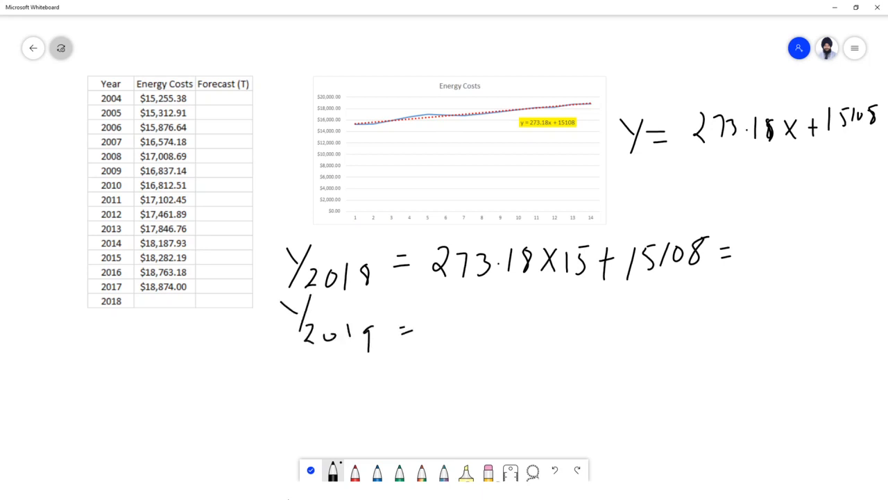
mouse_move(61, 292)
mouse_down()
mouse_move(61, 310)
mouse_move(76, 310)
mouse_move(58, 337)
mouse_move(75, 334)
mouse_up()
mouse_move(429, 318)
mouse_down()
mouse_move(452, 340)
mouse_move(469, 327)
mouse_move(462, 340)
mouse_up()
mouse_move(497, 313)
mouse_down()
mouse_move(493, 337)
mouse_move(507, 317)
mouse_move(537, 339)
mouse_up()
drag(555, 306, 554, 339)
mouse_move(573, 311)
mouse_down()
mouse_move(565, 335)
mouse_move(570, 329)
mouse_up()
mouse_move(587, 324)
mouse_down()
mouse_move(604, 322)
mouse_move(593, 340)
mouse_up()
mouse_move(625, 310)
mouse_down()
mouse_move(621, 336)
mouse_move(636, 340)
mouse_up()
mouse_move(630, 312)
mouse_down()
mouse_move(645, 310)
mouse_move(661, 325)
mouse_up()
drag(678, 310, 680, 311)
drag(709, 304, 705, 307)
drag(718, 315, 727, 314)
drag(718, 321, 727, 320)
Handwrite Y2020 = 273.18 × 17 + 15108 = under the 2019 calculation and draw a downward arrow alongside the three calculations
drag(279, 368, 290, 379)
drag(301, 367, 287, 398)
mouse_move(305, 382)
mouse_down()
mouse_move(312, 396)
mouse_move(354, 397)
mouse_up()
drag(378, 381, 379, 396)
mouse_move(428, 374)
mouse_down()
mouse_move(438, 393)
mouse_move(455, 374)
mouse_move(479, 385)
mouse_move(469, 396)
mouse_up()
drag(487, 380, 500, 397)
drag(525, 370, 526, 394)
drag(550, 367, 550, 394)
mouse_move(549, 368)
mouse_down()
mouse_move(534, 397)
mouse_move(577, 396)
mouse_move(609, 376)
mouse_up()
mouse_move(609, 379)
mouse_down()
mouse_move(605, 394)
mouse_move(605, 375)
mouse_up()
drag(633, 358, 626, 391)
mouse_move(641, 367)
mouse_down()
mouse_move(641, 385)
mouse_move(652, 359)
mouse_up()
mouse_move(664, 357)
mouse_down()
mouse_move(657, 377)
mouse_move(674, 357)
mouse_move(697, 374)
mouse_move(705, 358)
mouse_up()
mouse_move(723, 358)
mouse_down()
mouse_move(733, 355)
mouse_move(736, 375)
mouse_up()
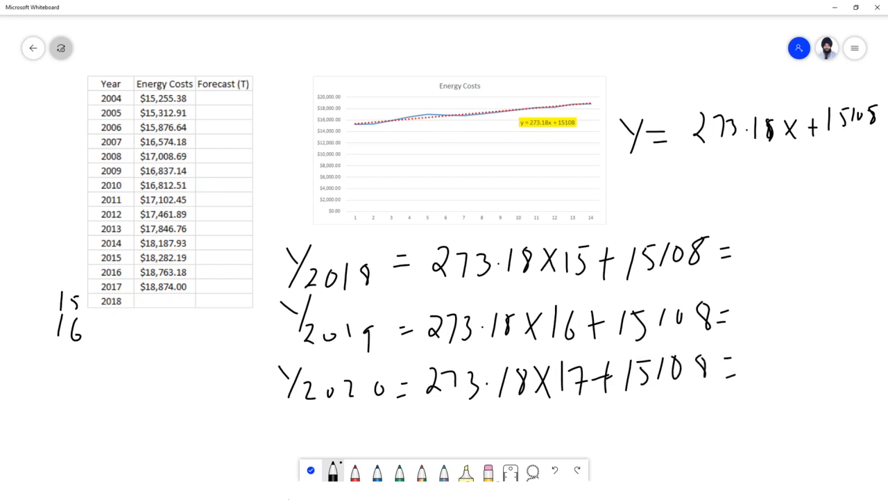
mouse_move(272, 244)
mouse_down()
mouse_move(234, 397)
mouse_move(265, 401)
mouse_up()
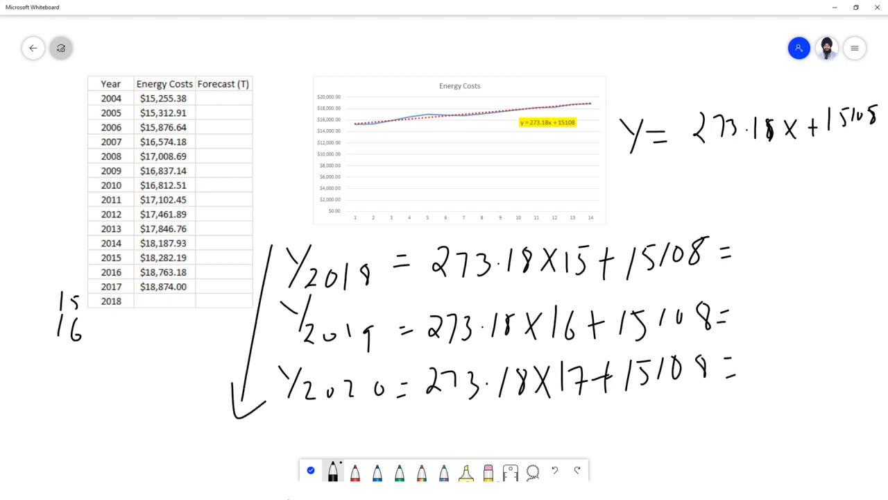